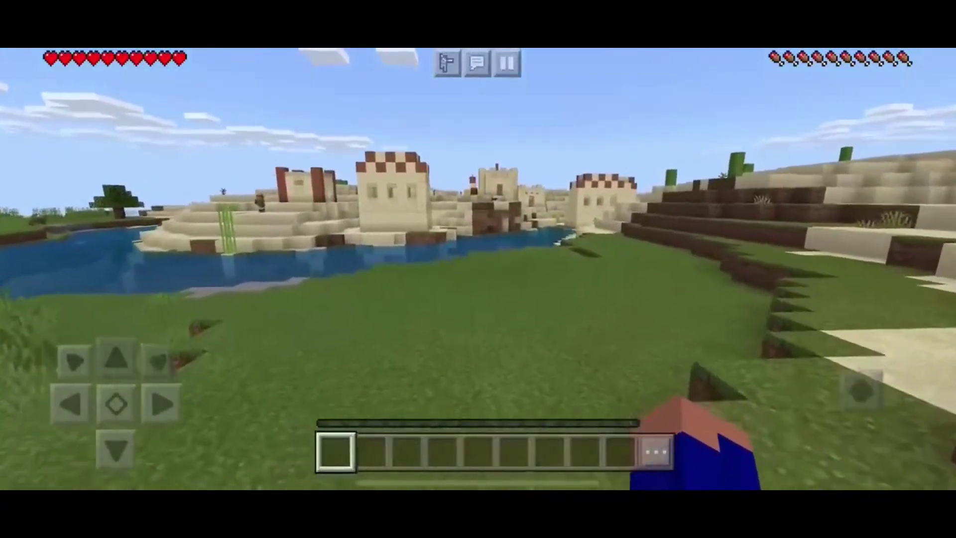
key("w")
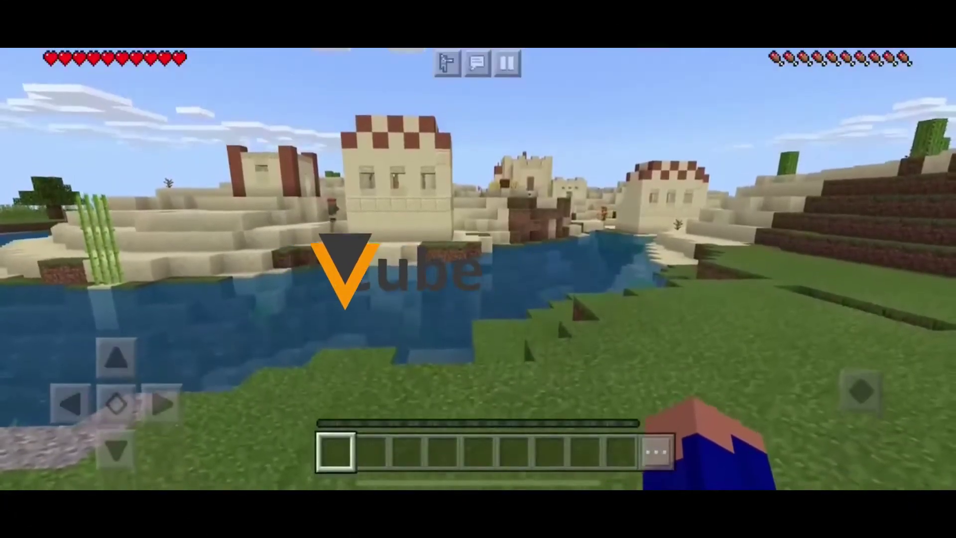
Walk toward the desert village, then sign up and start buying a Minecraft: PE server.
left_click_drag(819, 282, 752, 292)
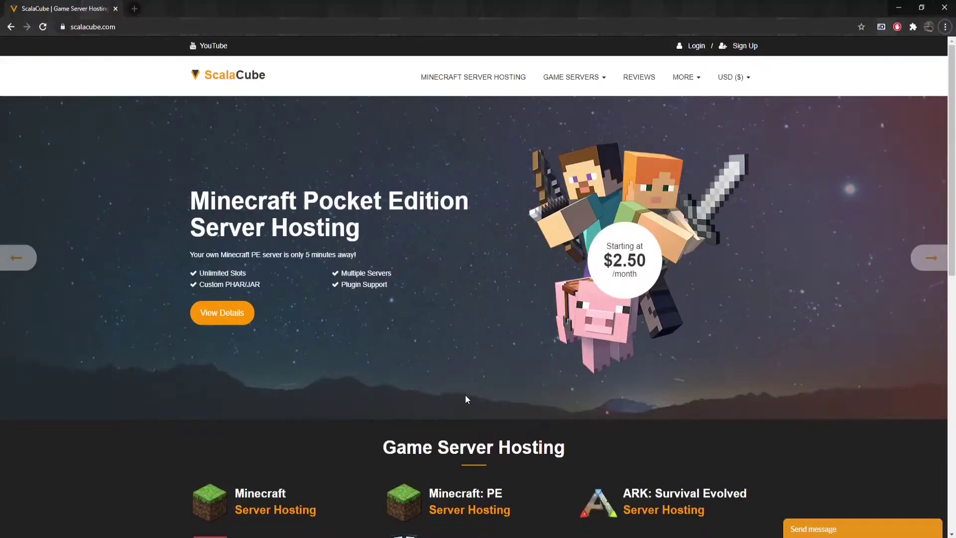
left_click(744, 46)
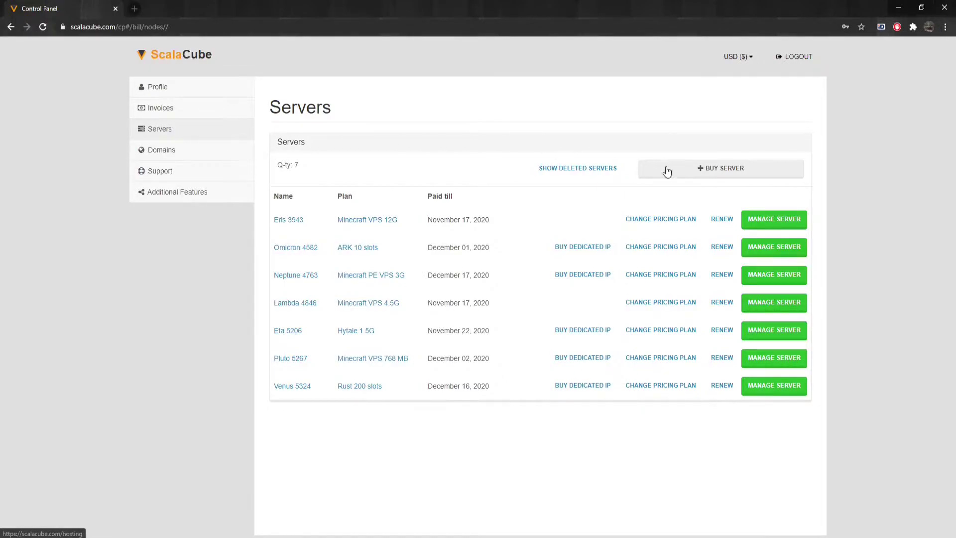
left_click(711, 170)
left_click(411, 291)
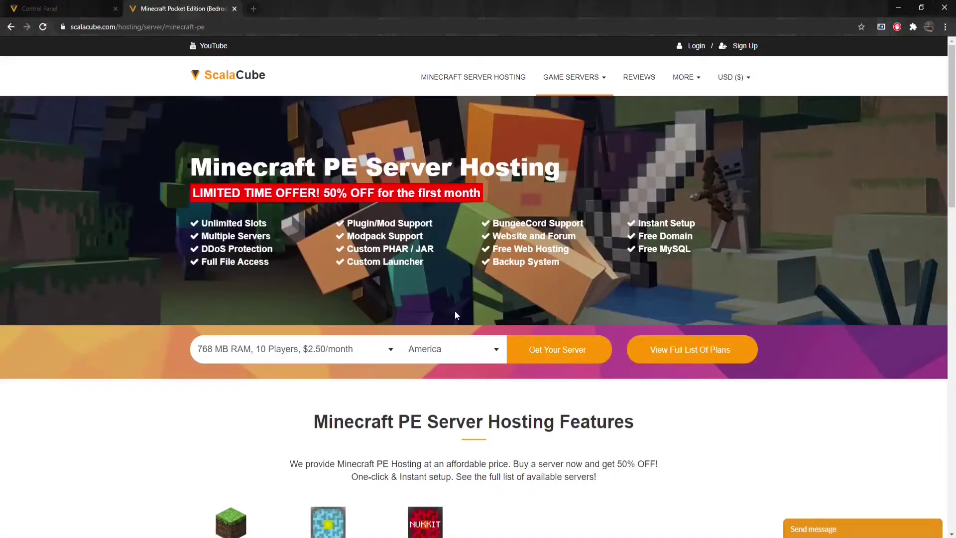
Order the 768 MB plan, located in Europe, with the Official Bedrock Server.
left_click(553, 352)
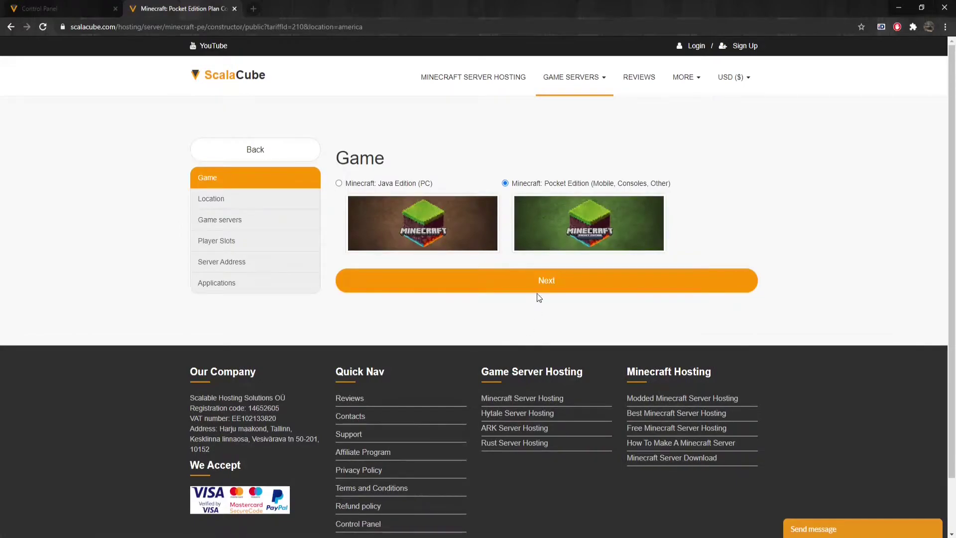
left_click(536, 292)
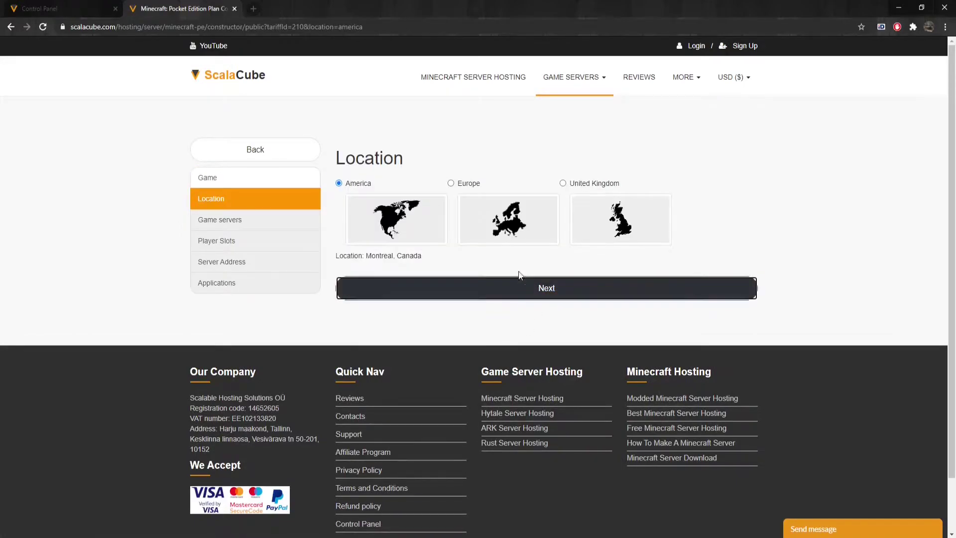
left_click(488, 221)
left_click(530, 286)
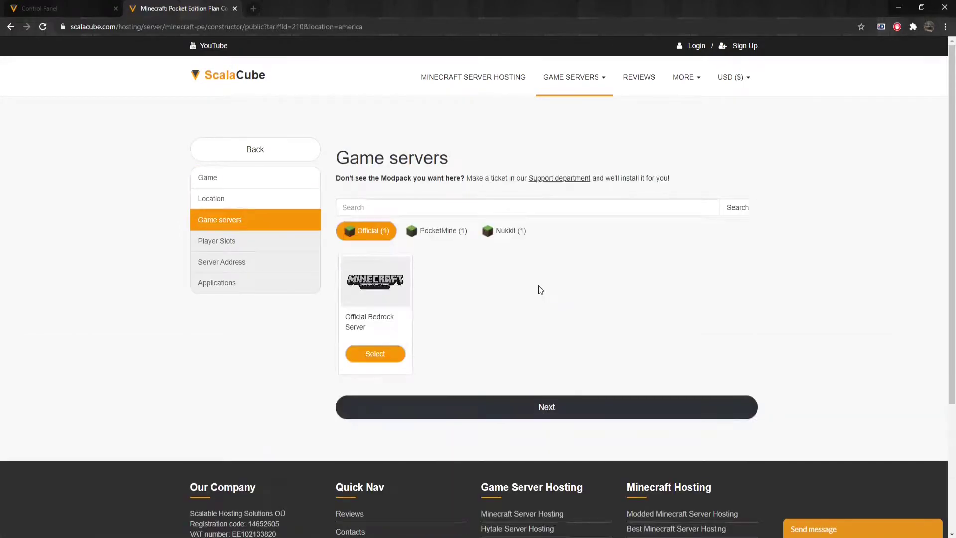
left_click(388, 354)
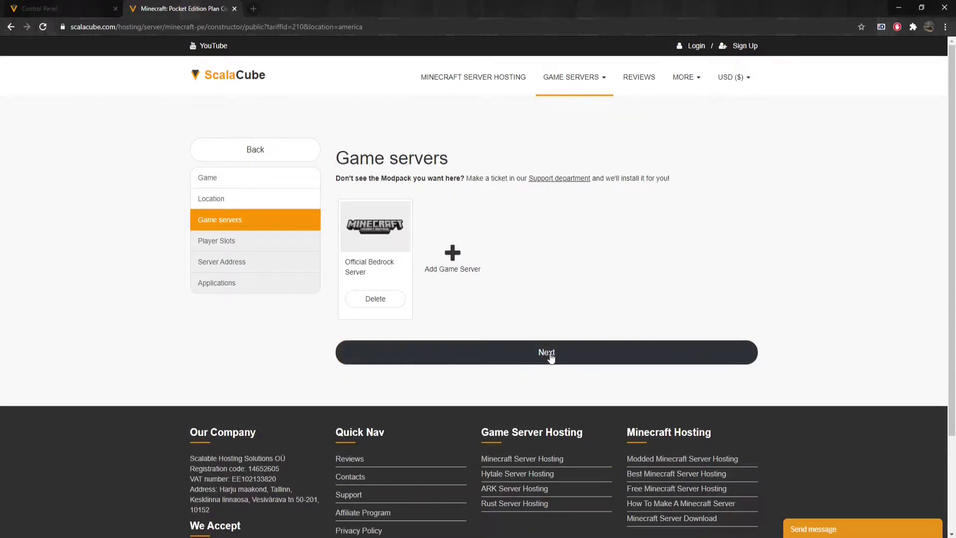
Set 60 player slots and keep the free IP-with-port address.
left_click(550, 354)
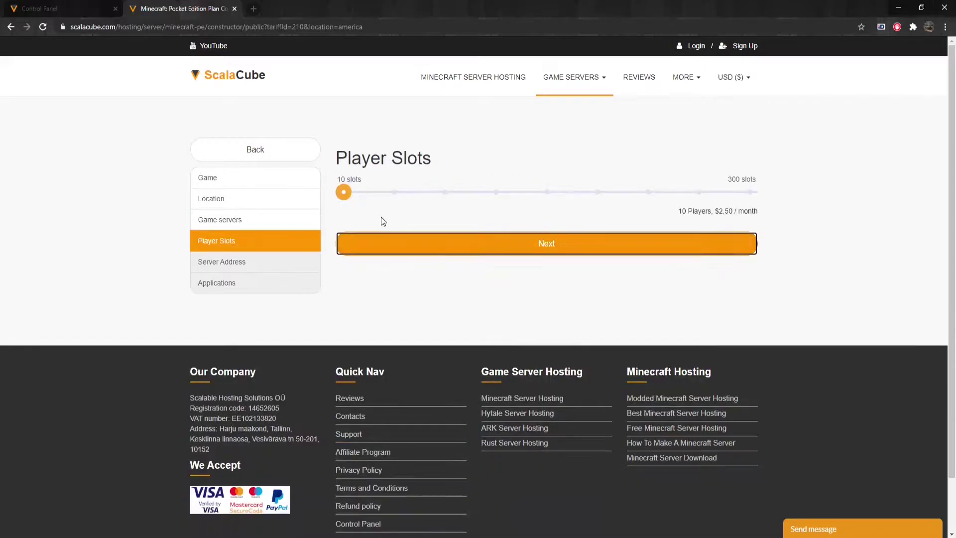
left_click_drag(343, 192, 441, 198)
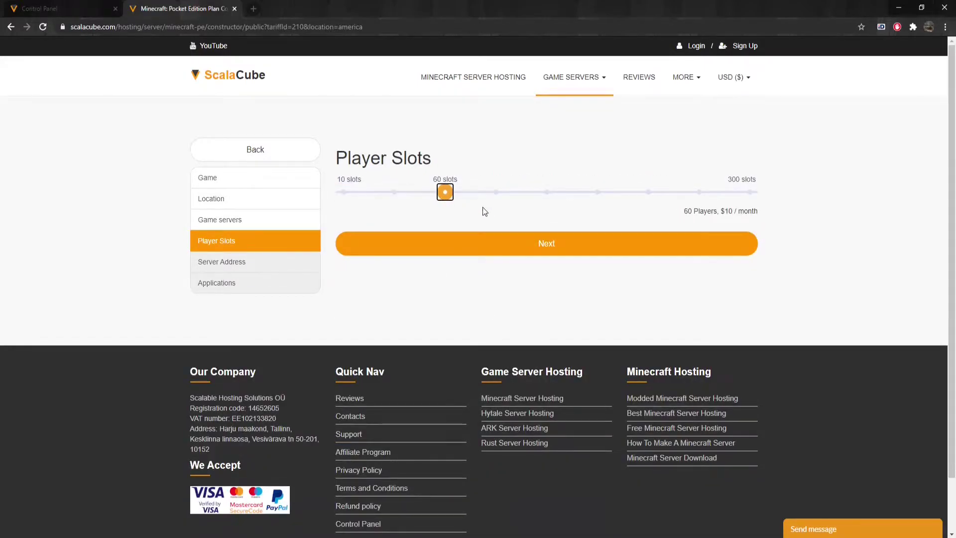
left_click(540, 254)
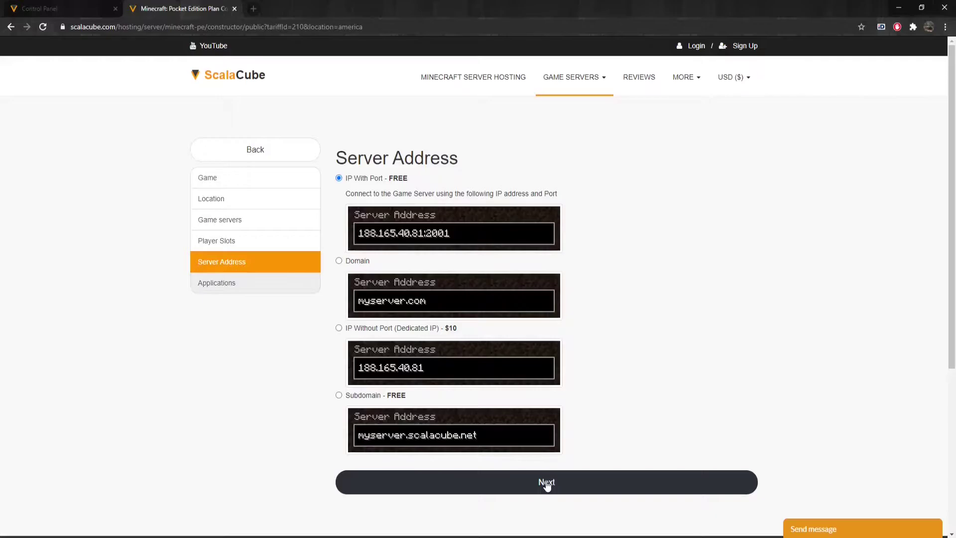
left_click(546, 483)
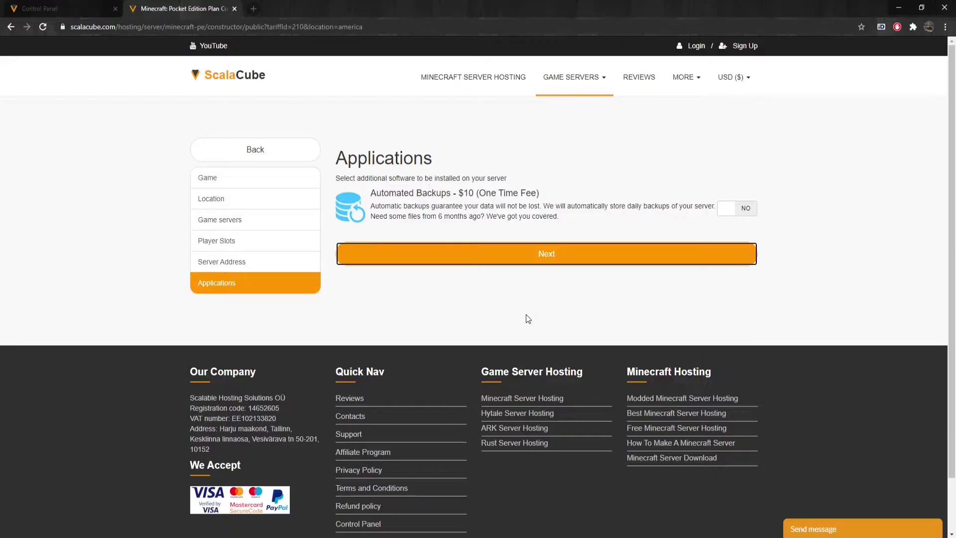
Review the Minecraft PE VPS 3G order's $10 payment options, then return to Servers.
left_click(543, 254)
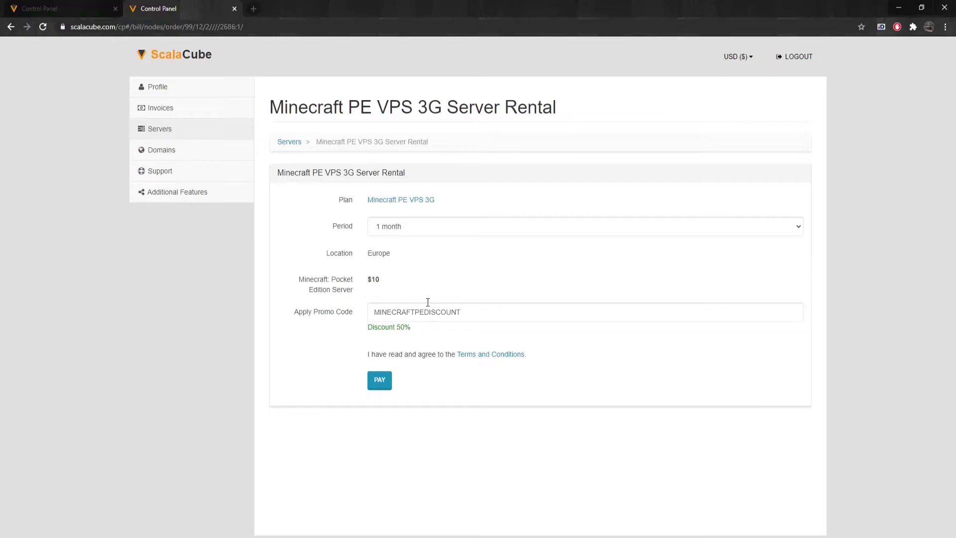
left_click(379, 381)
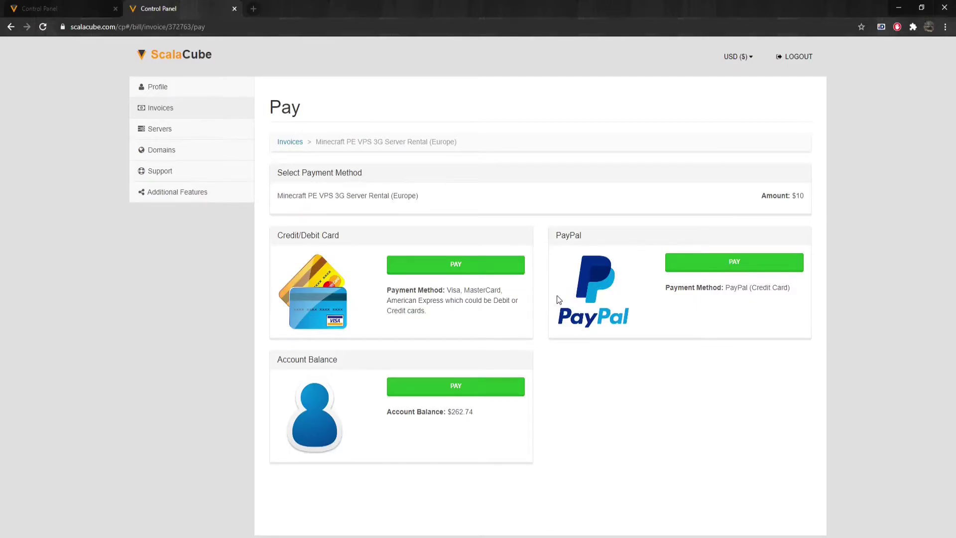
left_click(160, 130)
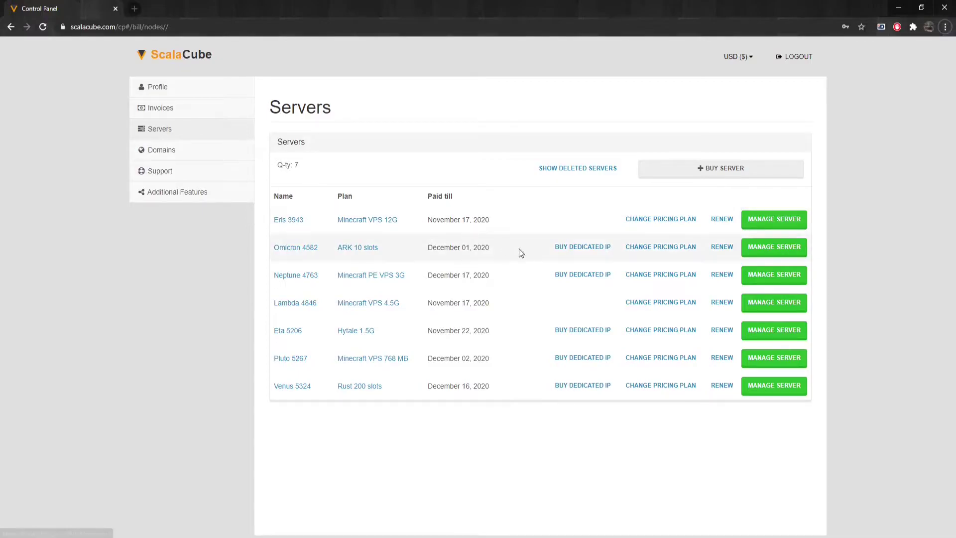
Manage the Neptune 4763 server to list its Official Bedrock game server.
left_click(762, 279)
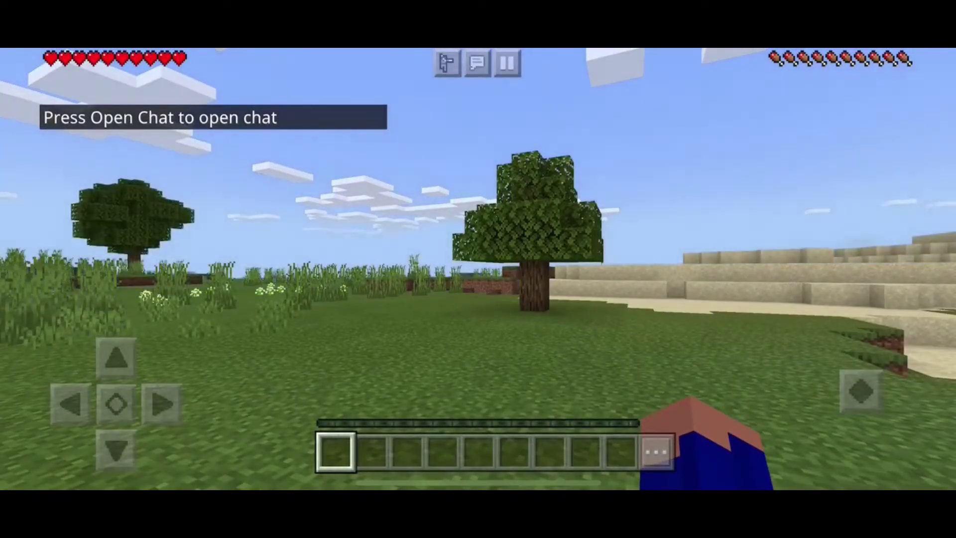
Turn the camera across the grassy plain toward the river and sandy hills.
left_click_drag(474, 259, 822, 271)
left_click_drag(611, 256, 784, 256)
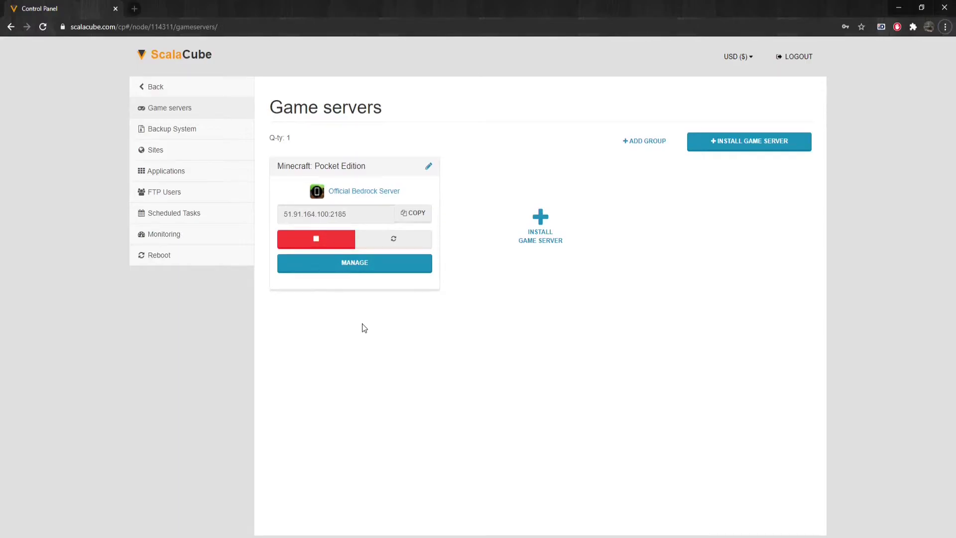
Open the Pocket Edition server's details and view its console log.
left_click(353, 274)
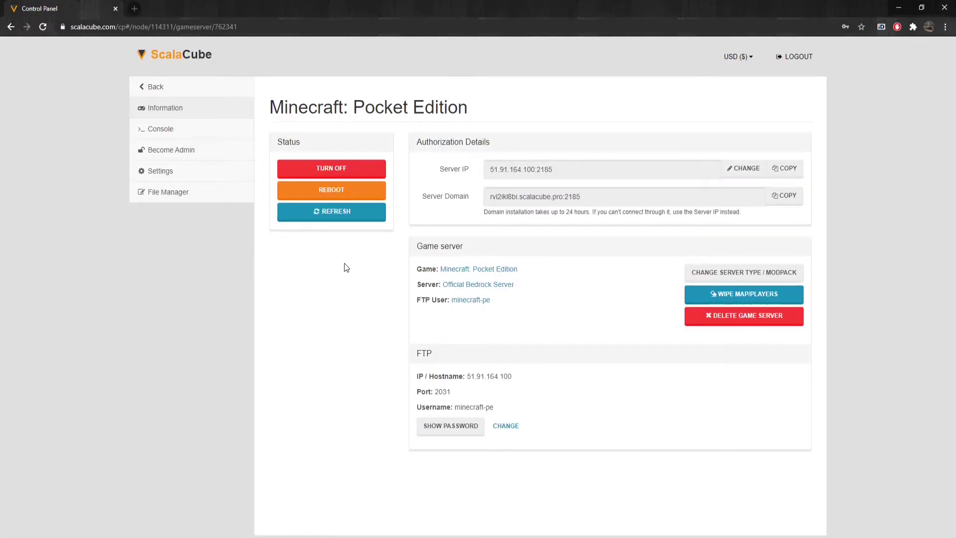
left_click(164, 128)
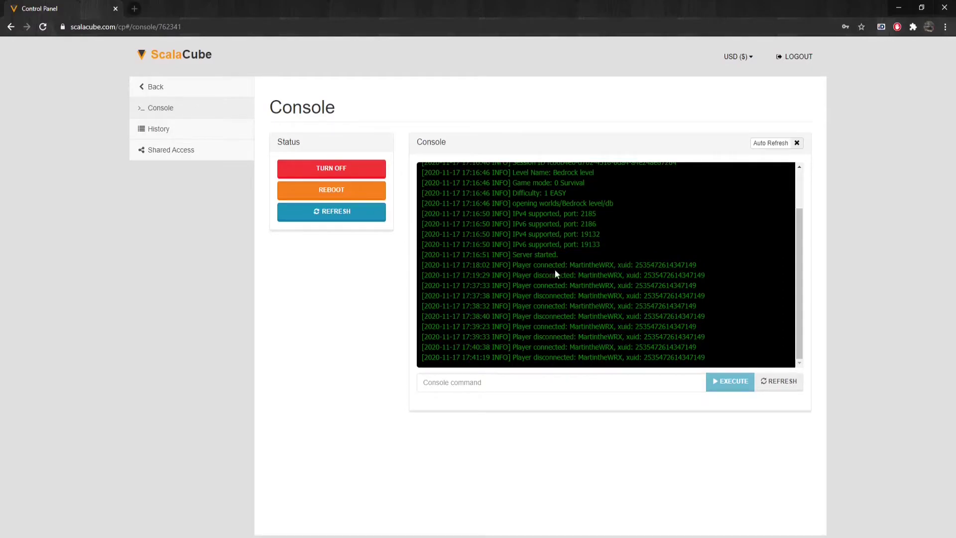
left_click(161, 91)
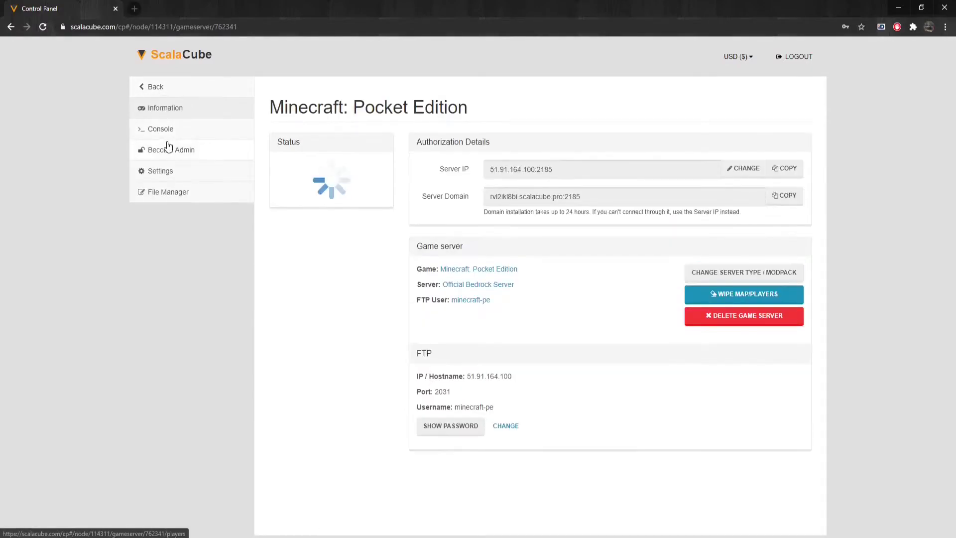
Check the Become Admin Username options, then view the server's Settings page.
left_click(166, 150)
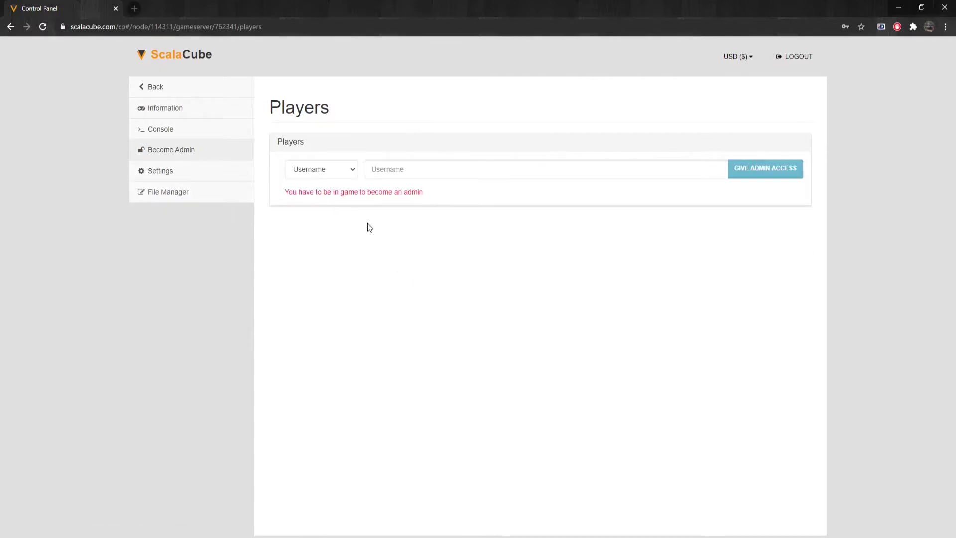
left_click(324, 167)
left_click(325, 168)
left_click(329, 216)
left_click(152, 170)
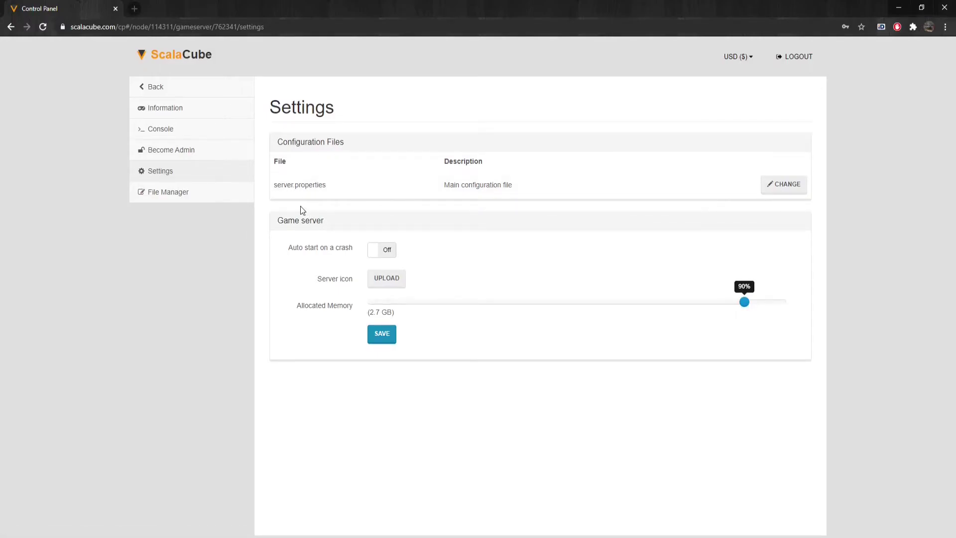
Browse the 21 items in the /server/ folder in File Manager.
left_click(201, 194)
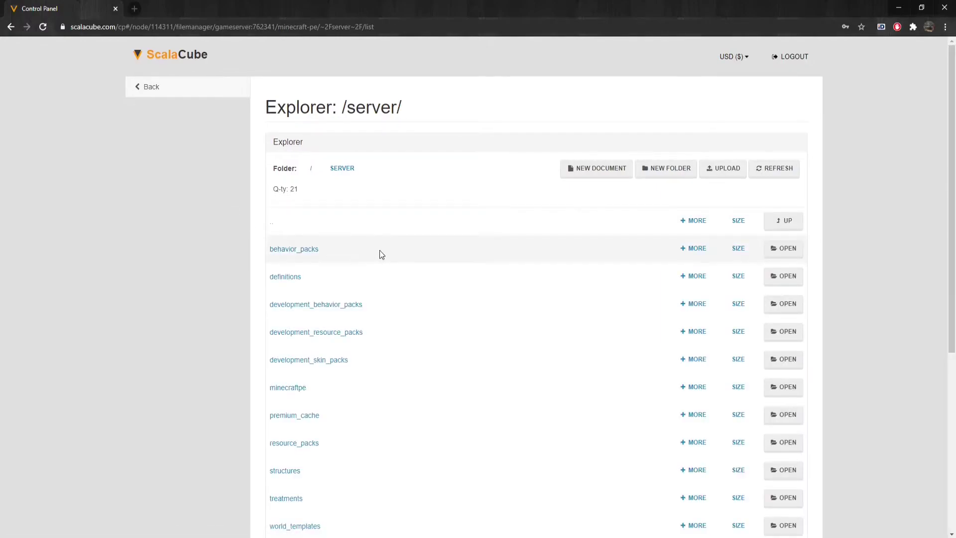
scroll(396, 256, "down", 6)
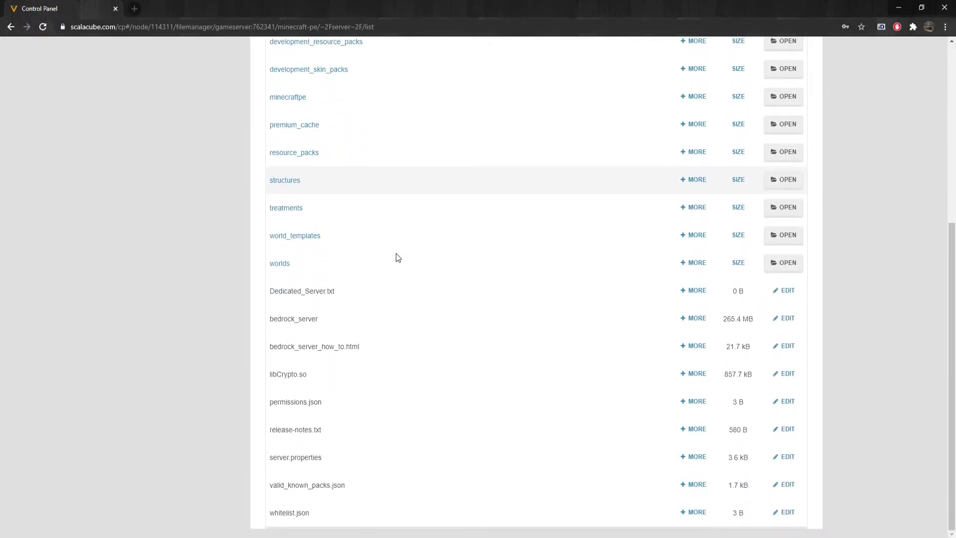
scroll(397, 254, "up", 6)
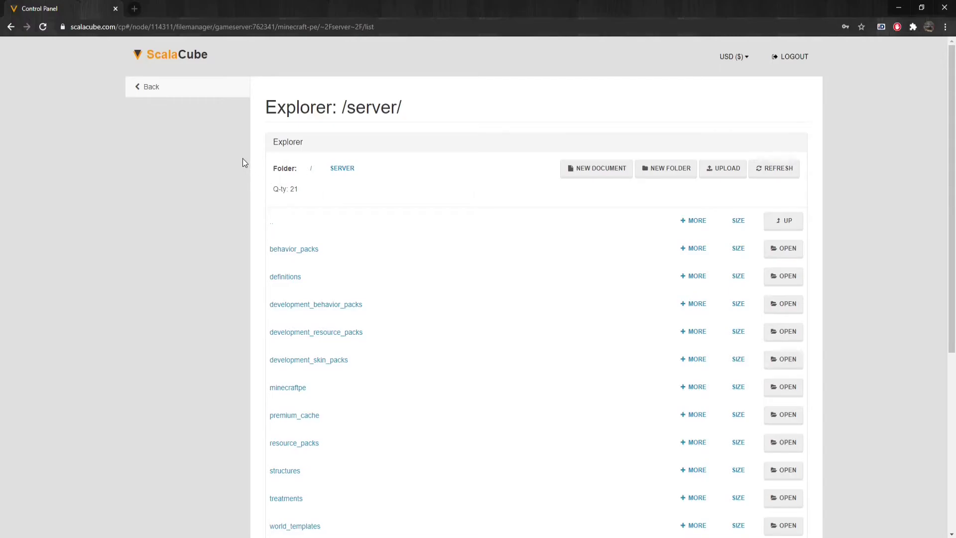
Go back to the servers list, view the Backup System Add form, then Sites.
left_click(163, 90)
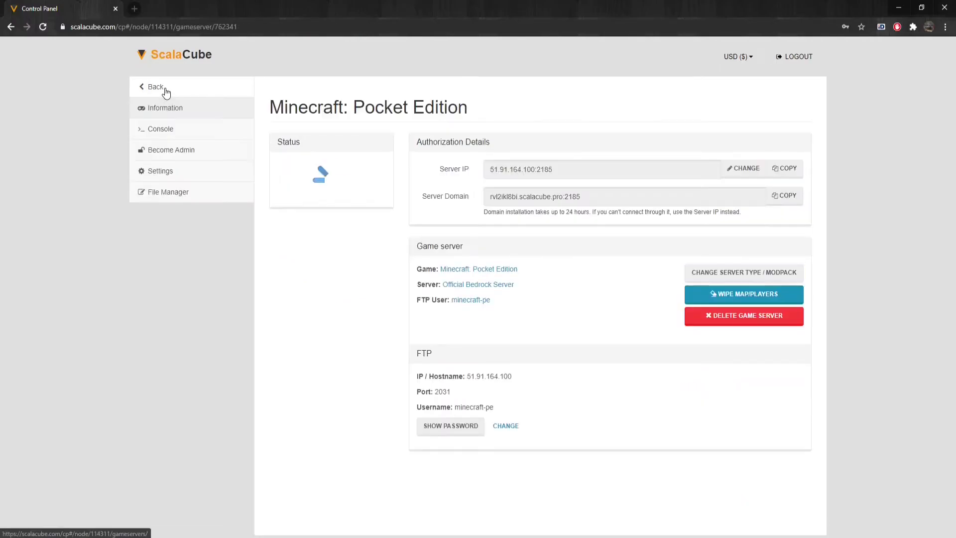
left_click(164, 92)
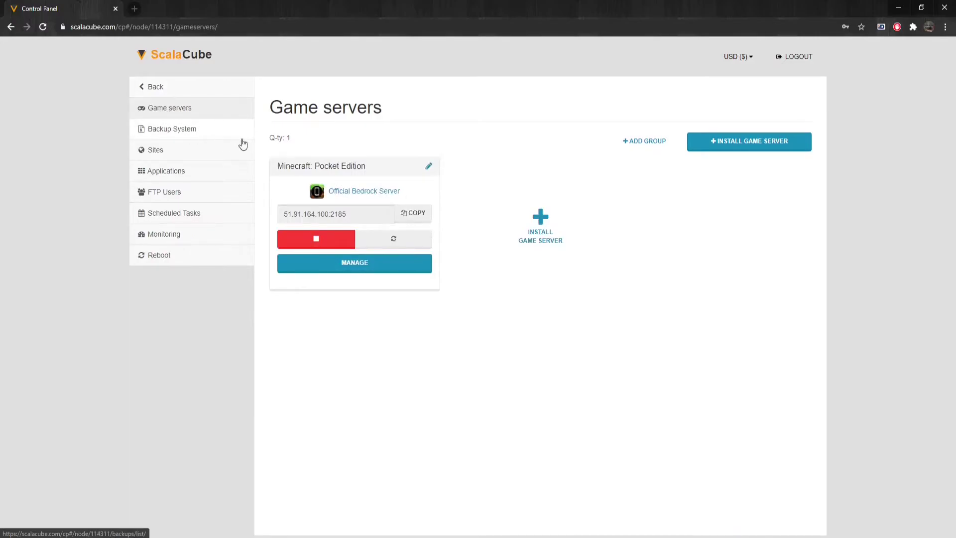
left_click(207, 132)
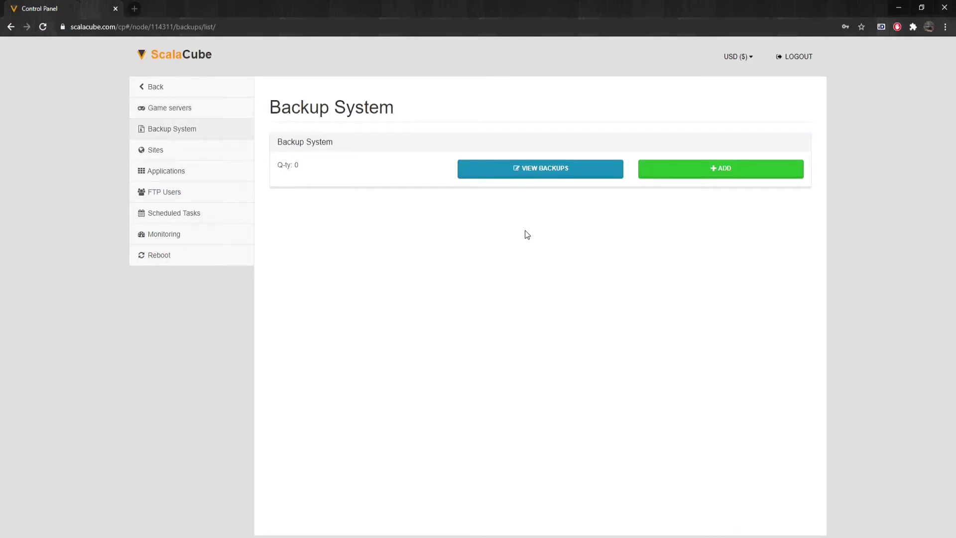
left_click(673, 175)
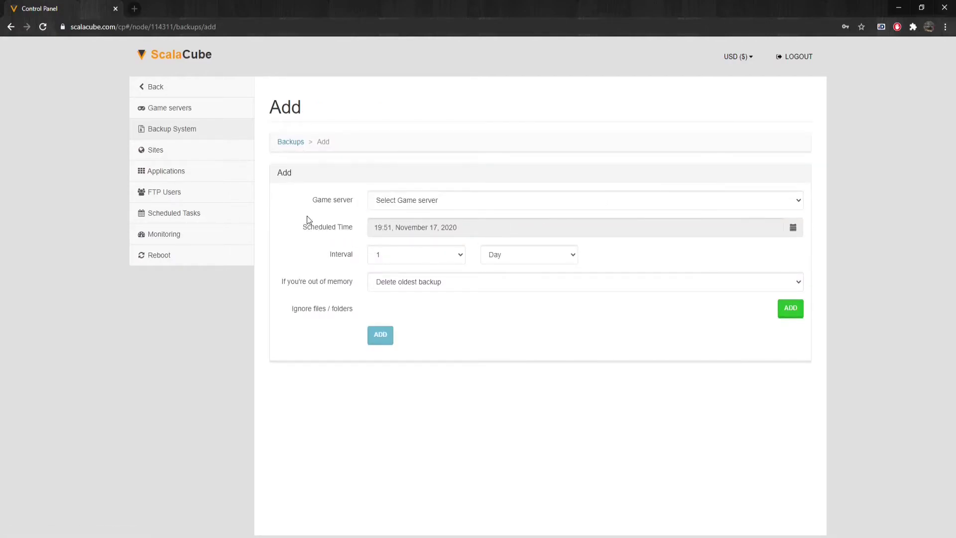
left_click(197, 151)
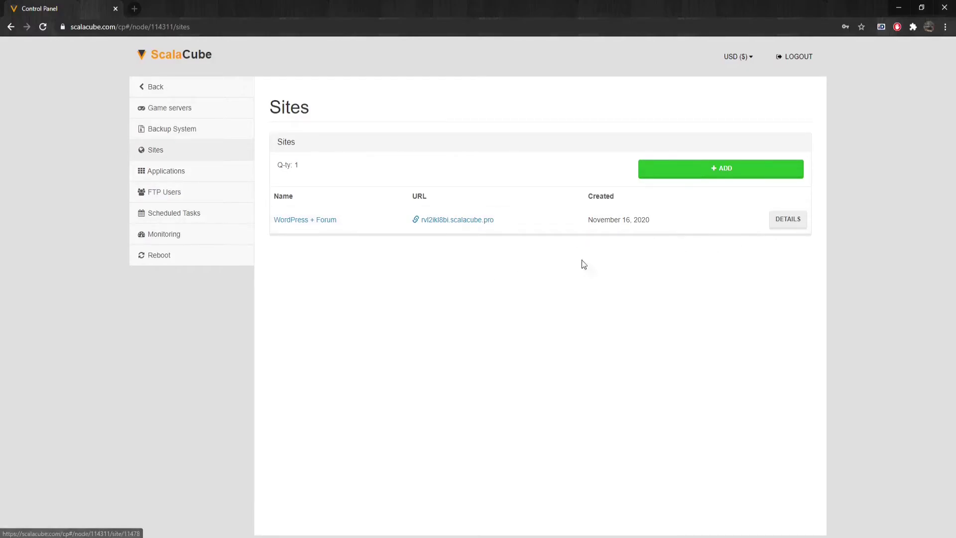
View Applications, then list the backup, minecraft-pe and webserver FTP users.
left_click(201, 175)
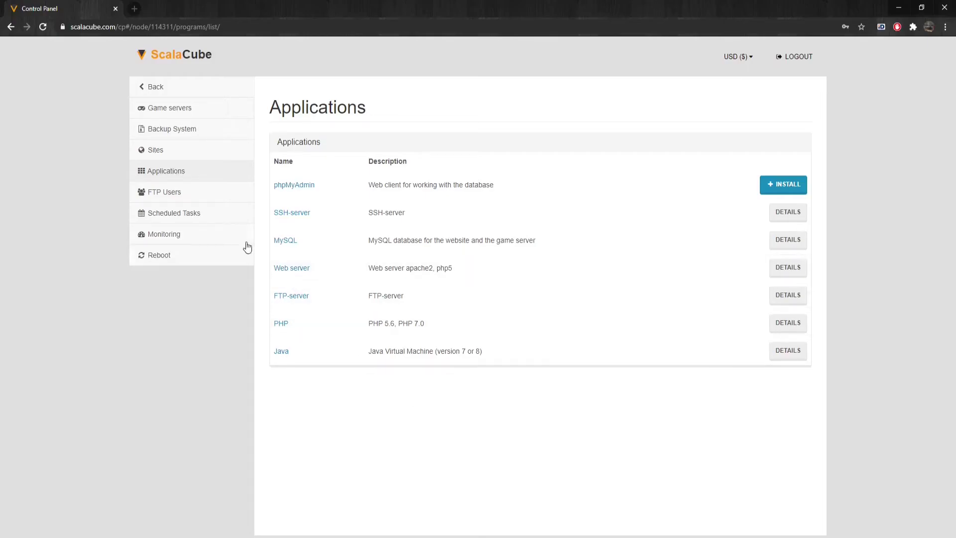
left_click(166, 199)
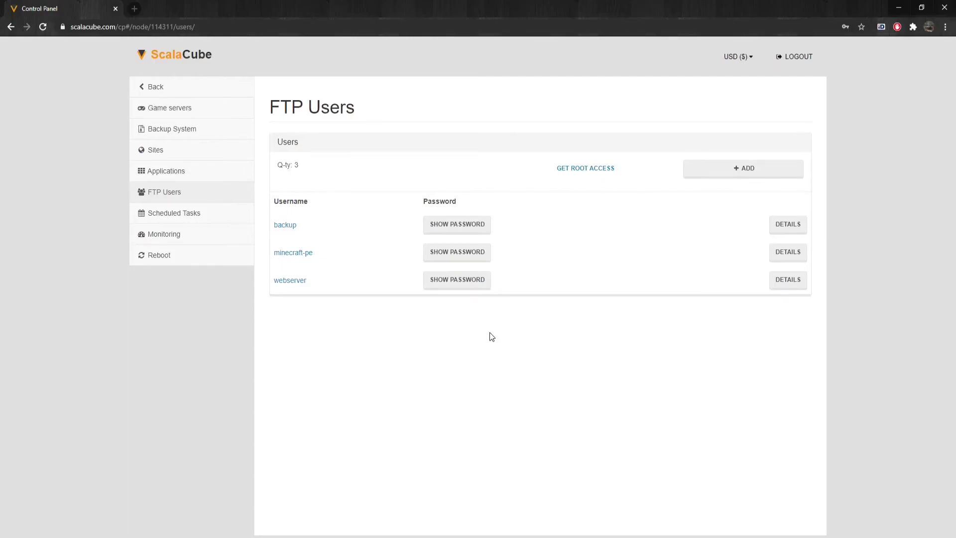
Bring up the Add form for a new scheduled task, with 0 tasks scheduled.
left_click(186, 219)
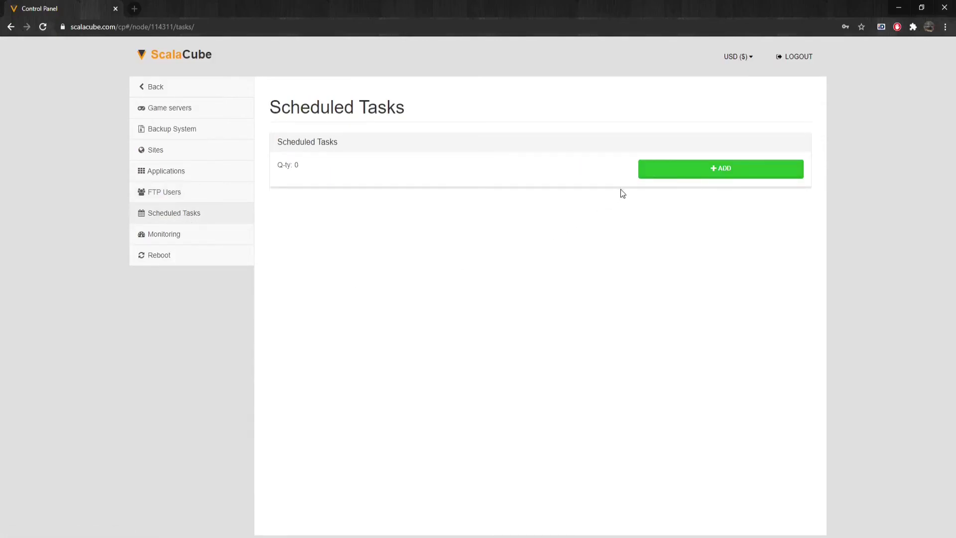
left_click(661, 177)
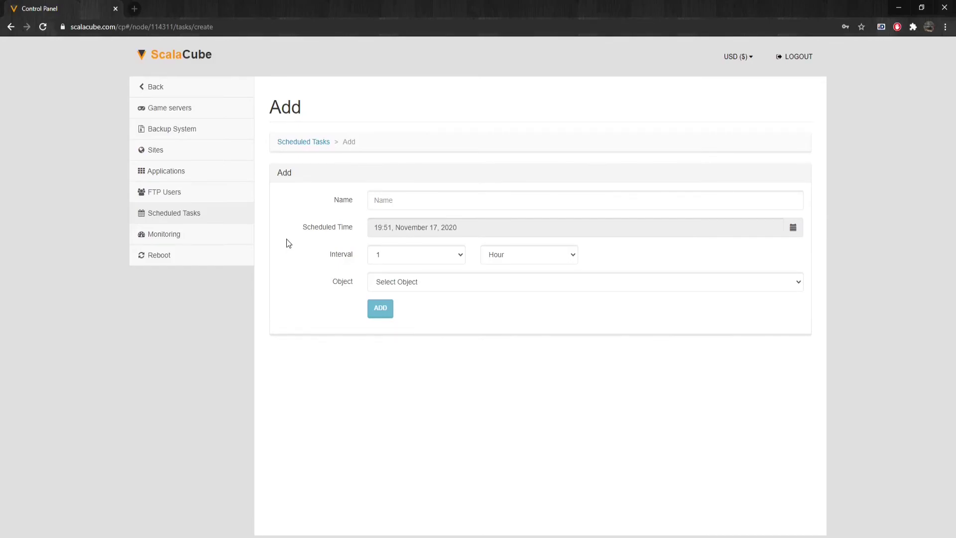
Open Monitoring to check RAM 14%, CPU 5%, Storage 4%, and display the RAM usage graph.
left_click(190, 235)
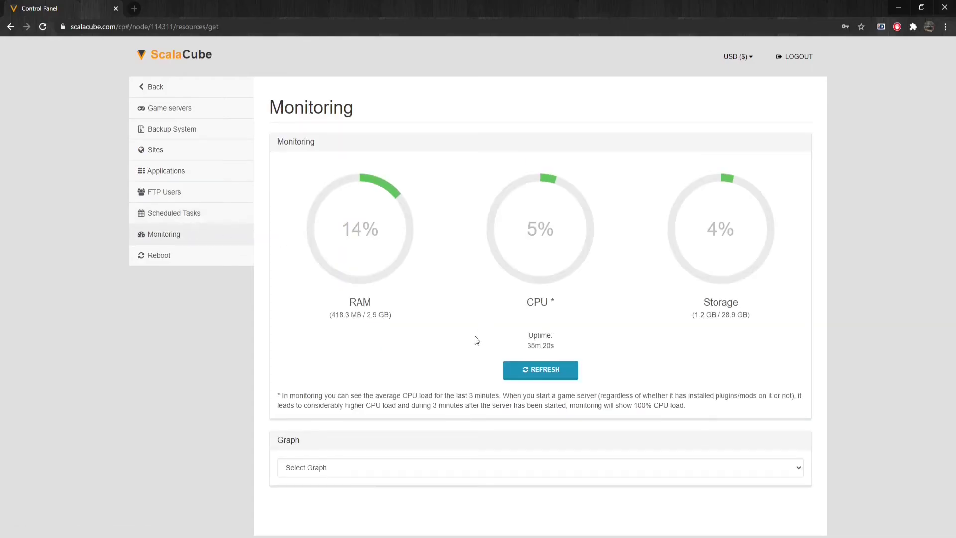
left_click(421, 468)
left_click(391, 508)
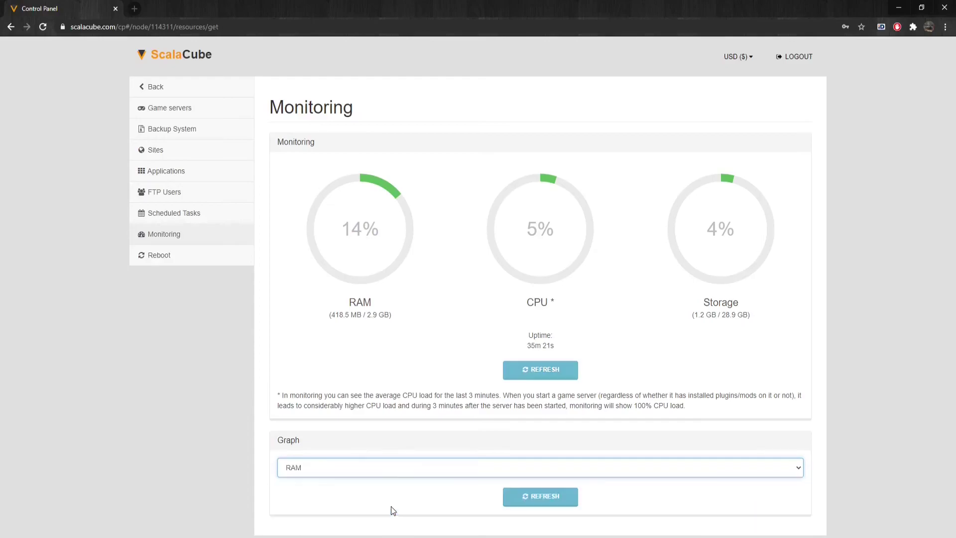
scroll(395, 351, "down", 2)
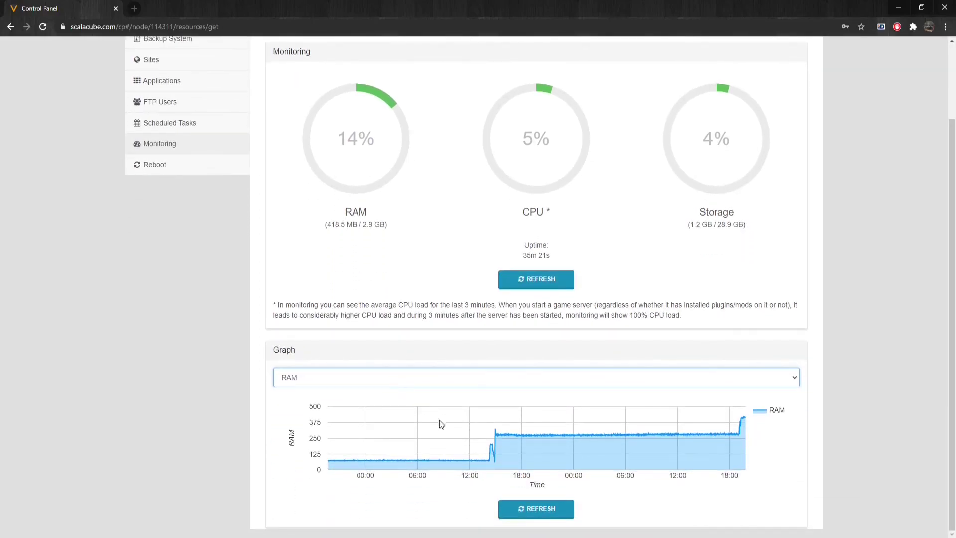
mouse_move(494, 450)
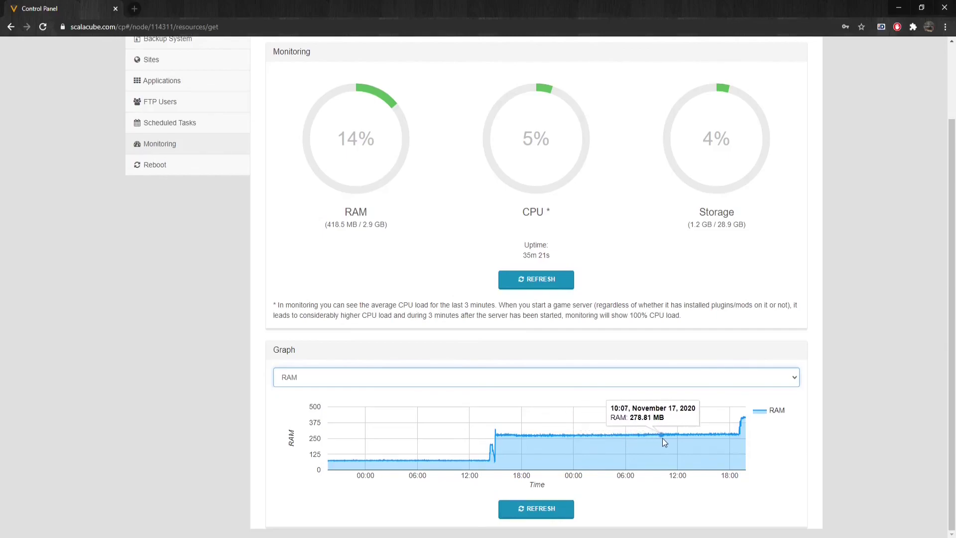
scroll(414, 274, "up", 2)
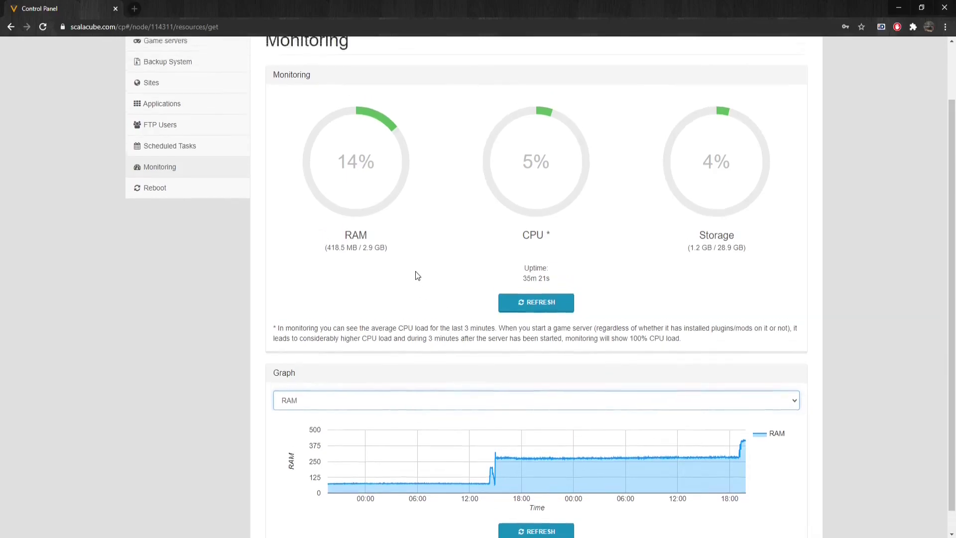